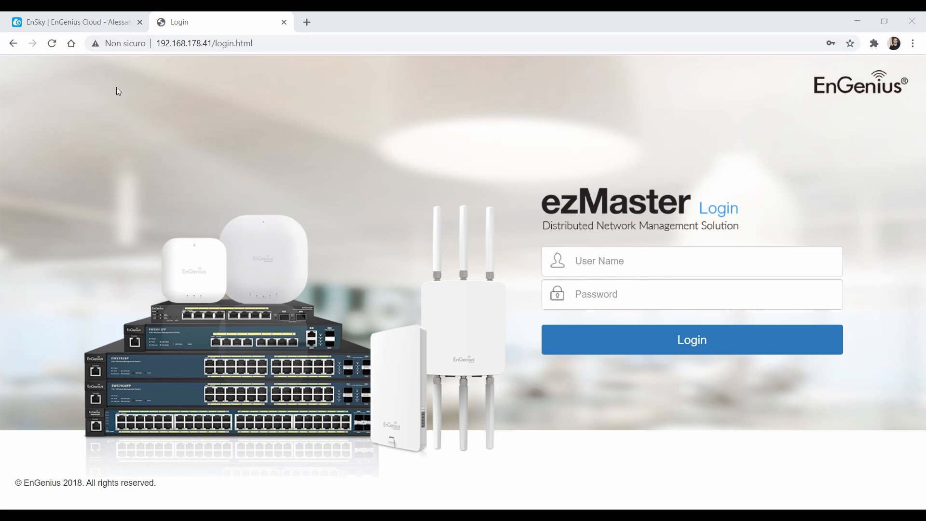
Trim the address back to the ezMaster IP and reload the login page
click(78, 19)
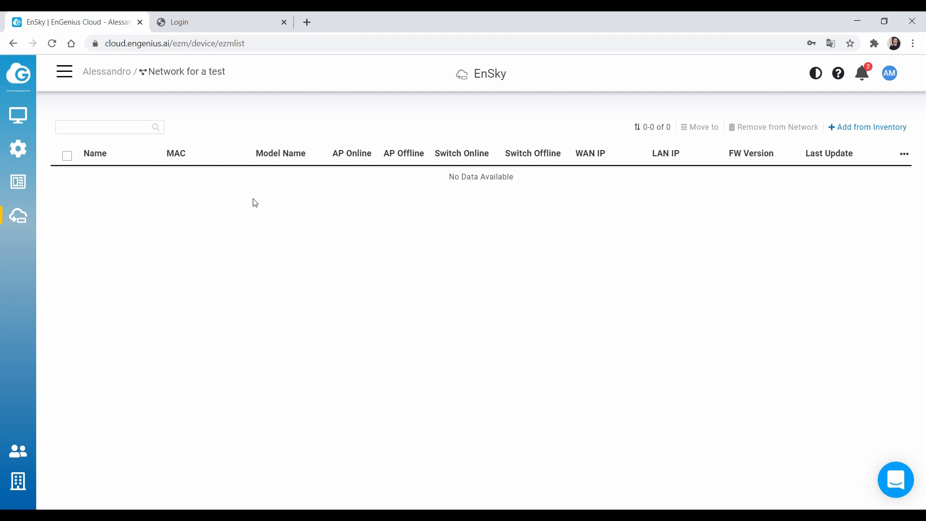
click(167, 20)
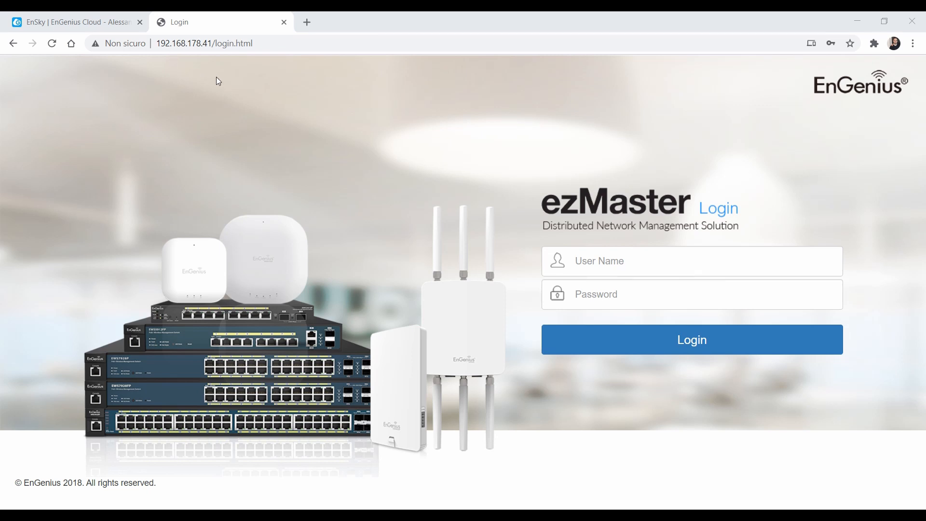
drag(157, 37, 208, 37)
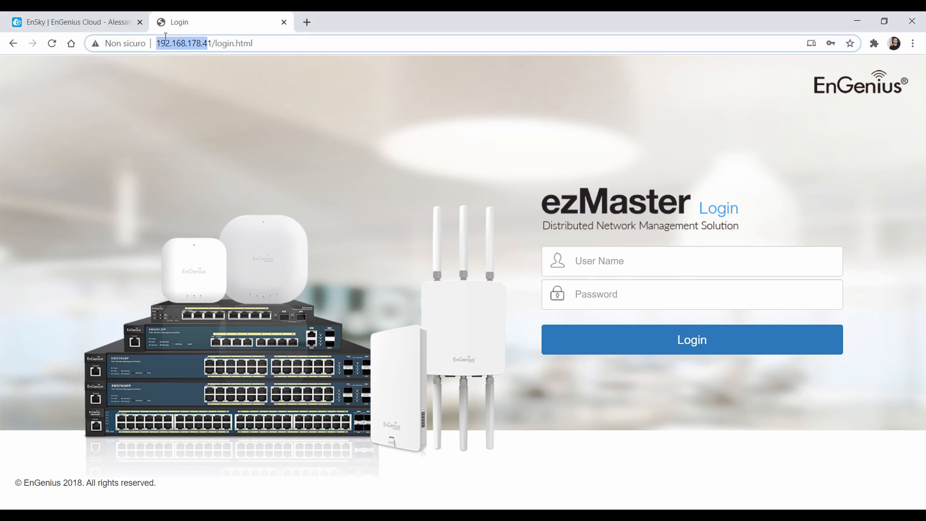
click(165, 66)
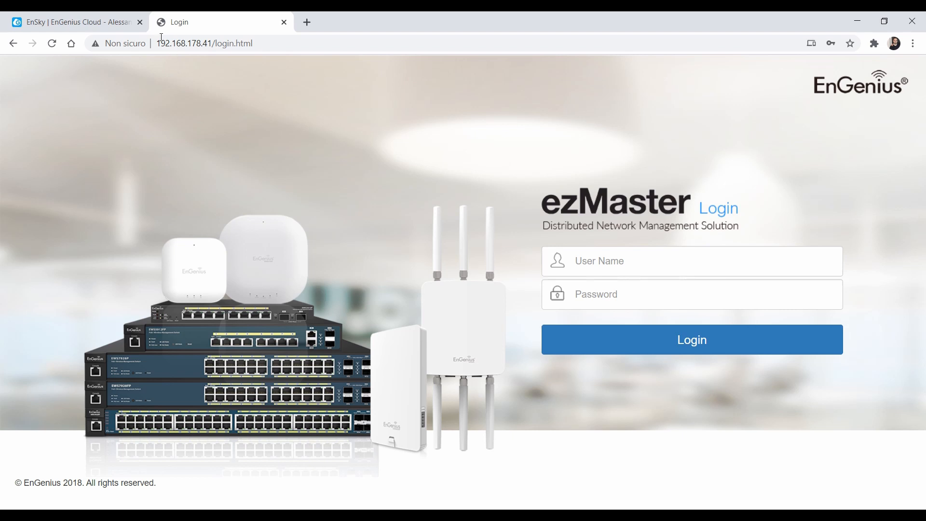
click(225, 44)
key(BackSpace)
key(BackSpace)
key(BackSpace)
key(BackSpace)
key(BackSpace)
key(BackSpace)
key(BackSpace)
key(BackSpace)
key(BackSpace)
key(BackSpace)
key(BackSpace)
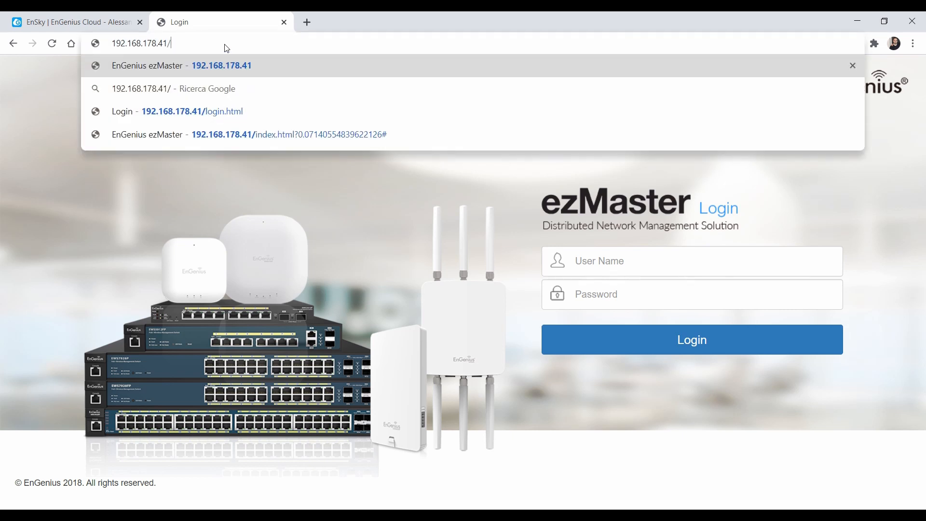
key(Return)
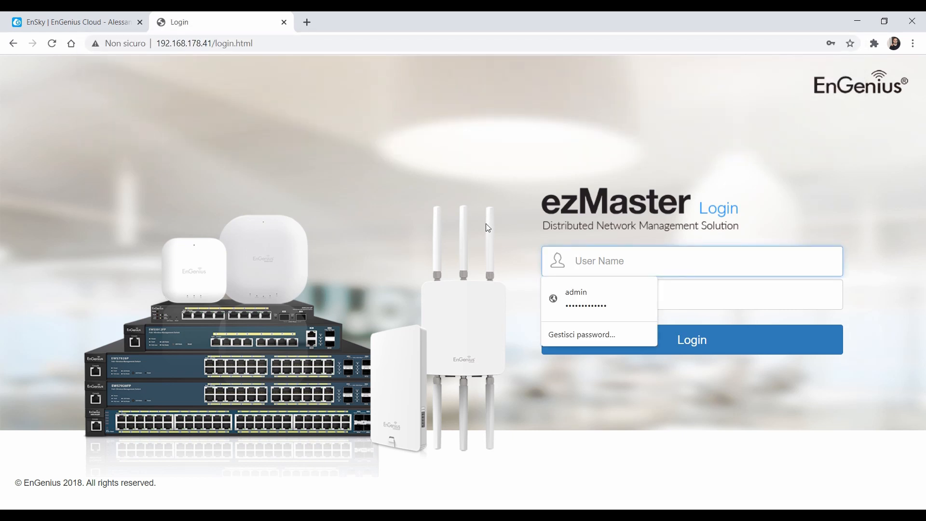
Sign in as admin with the account password and dismiss the remote-access notice
text(admin)
key(Tab)
text(********)
key(Return)
click(664, 194)
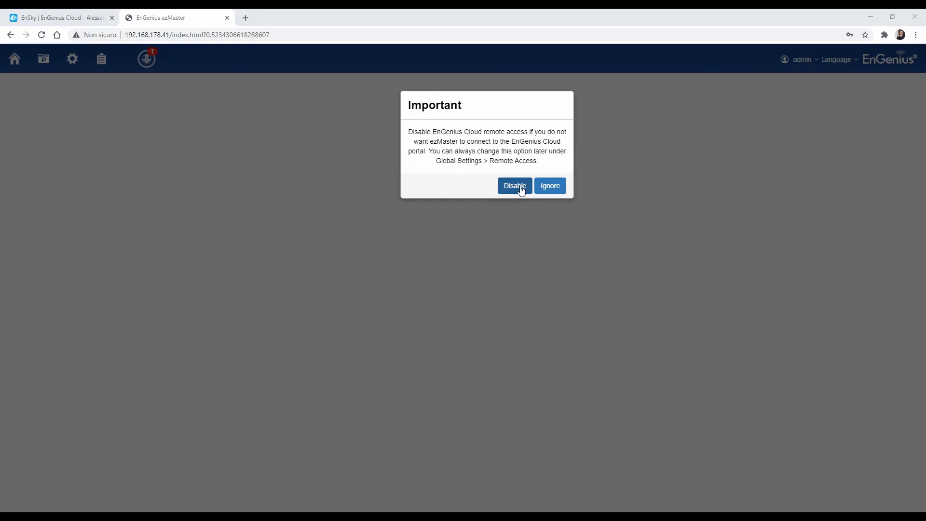
click(550, 188)
click(481, 186)
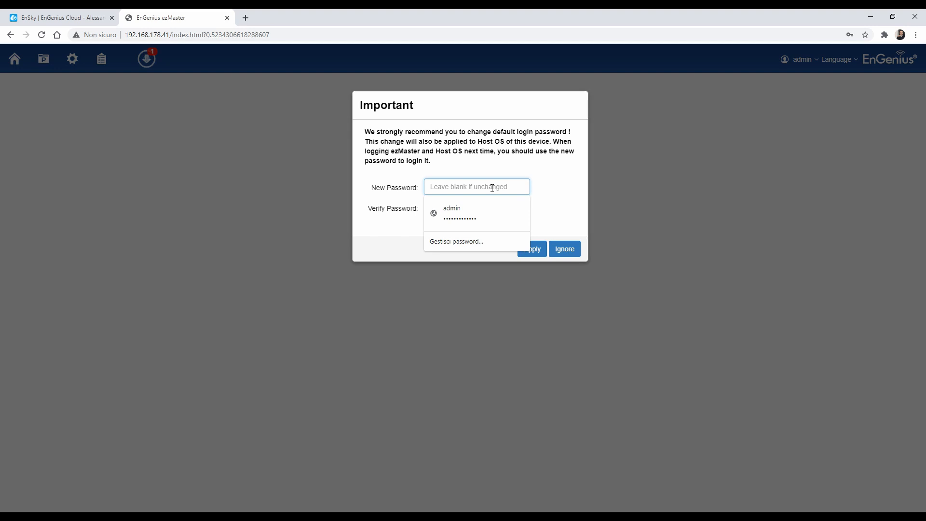
Apply a new admin login password from the saved password and acknowledge 'Update successfully!'
click(477, 213)
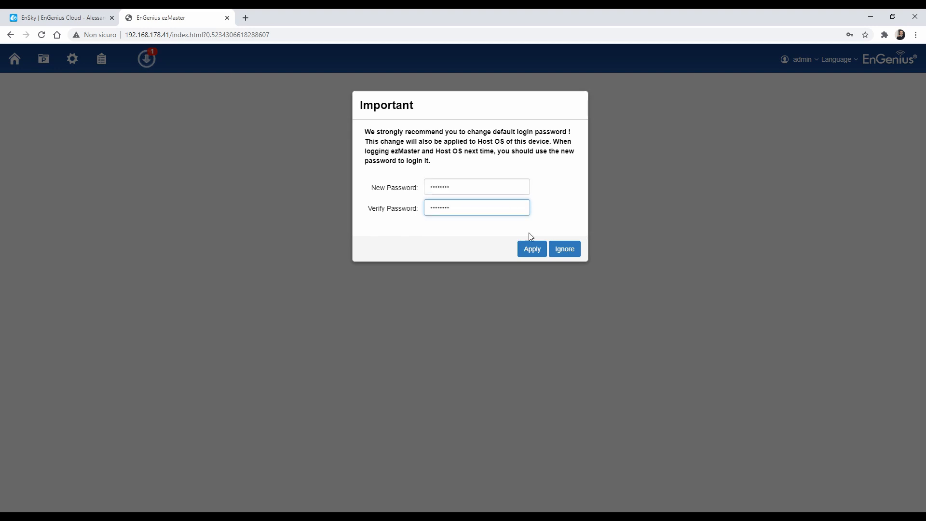
click(532, 248)
click(555, 160)
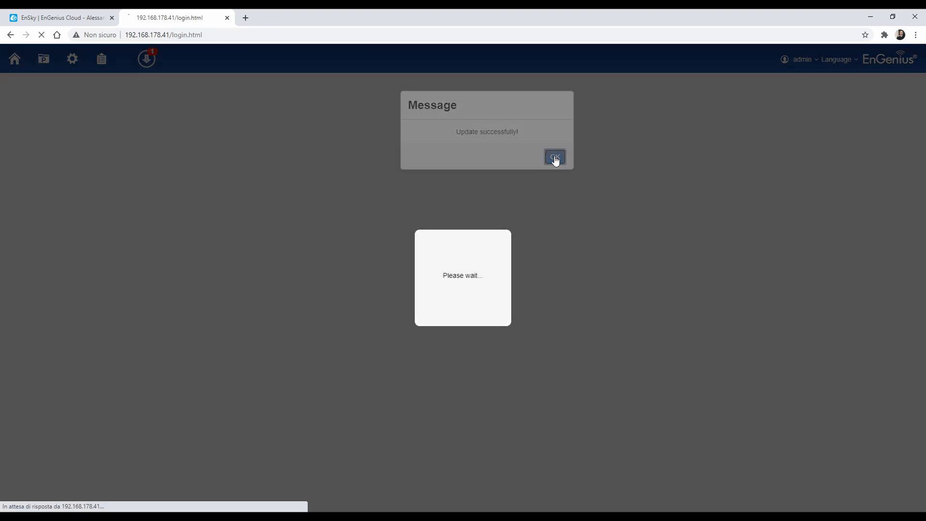
Log back in, decline the browser password update, and apply the Admin Account details with the required e-mail
click(577, 203)
text(admin)
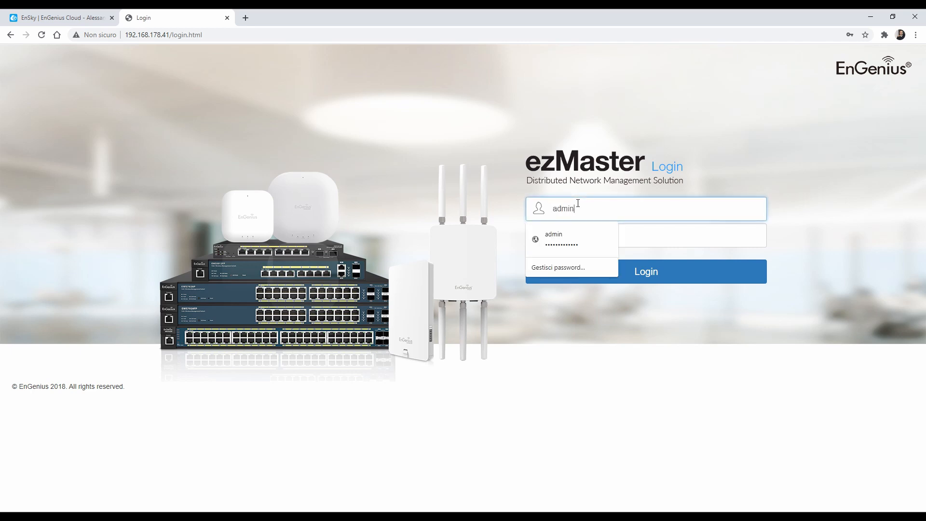
key(Tab)
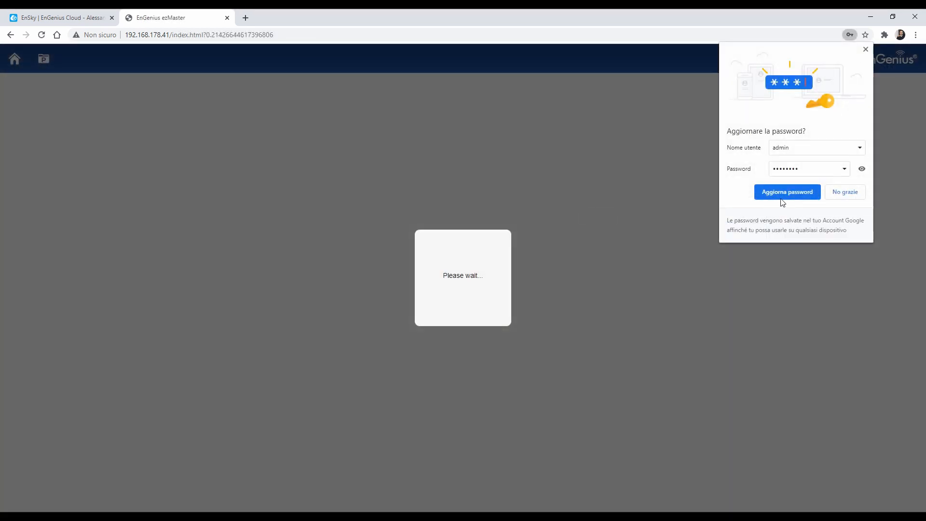
click(845, 192)
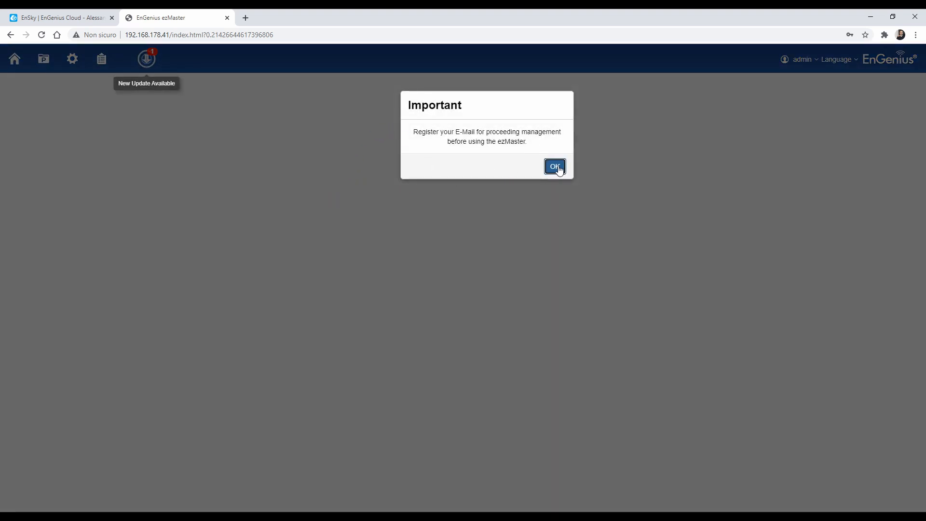
click(555, 167)
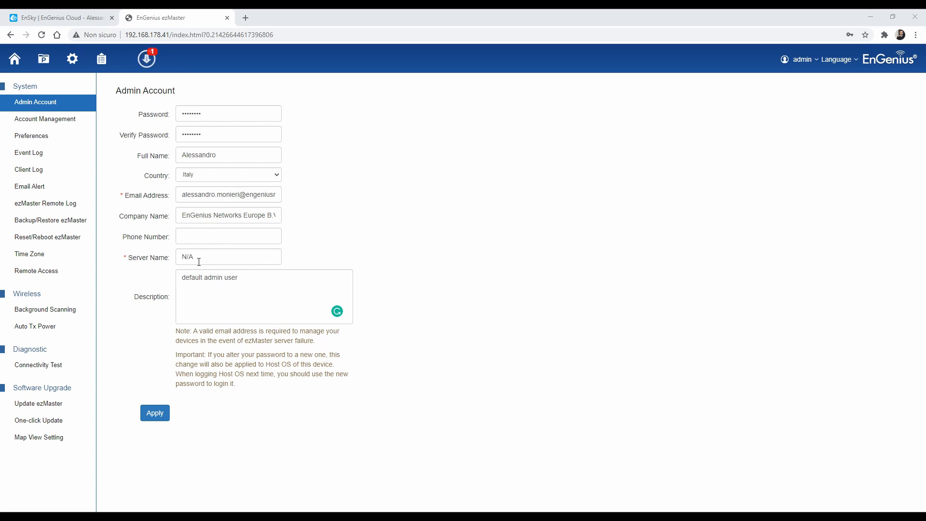
click(157, 414)
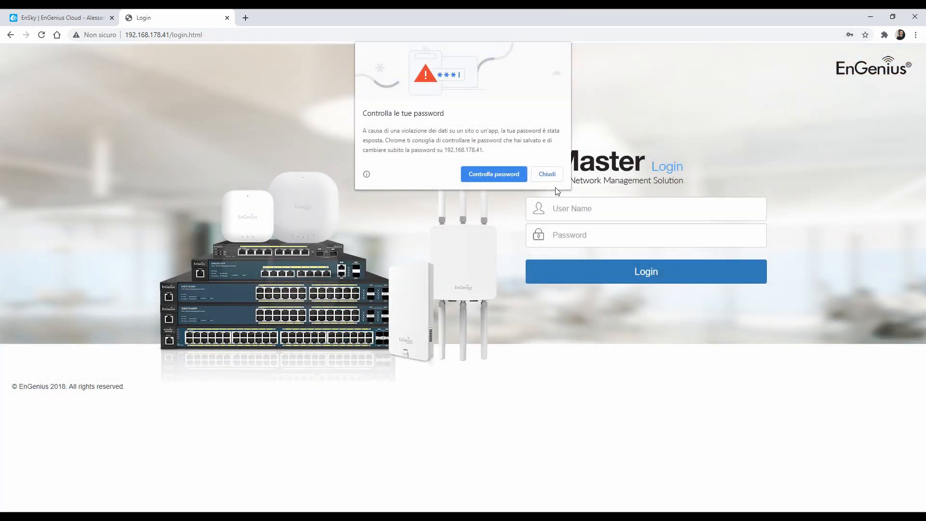
Close the browser password warning and return to the dashboard showing version 1.0.61S
click(544, 174)
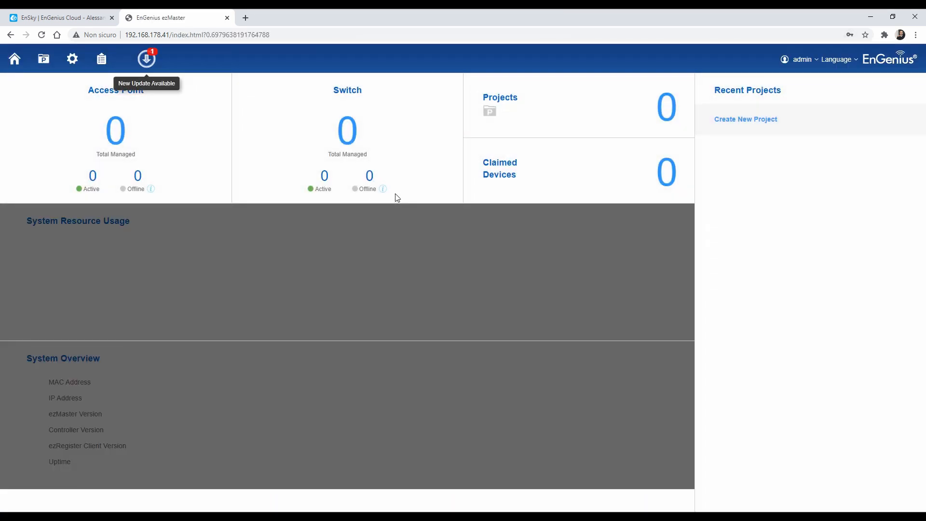
click(58, 17)
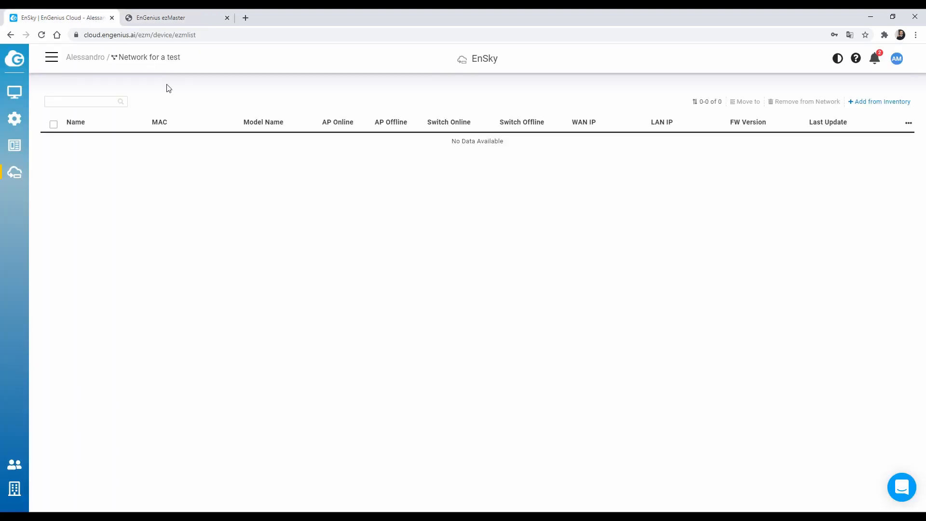
click(161, 18)
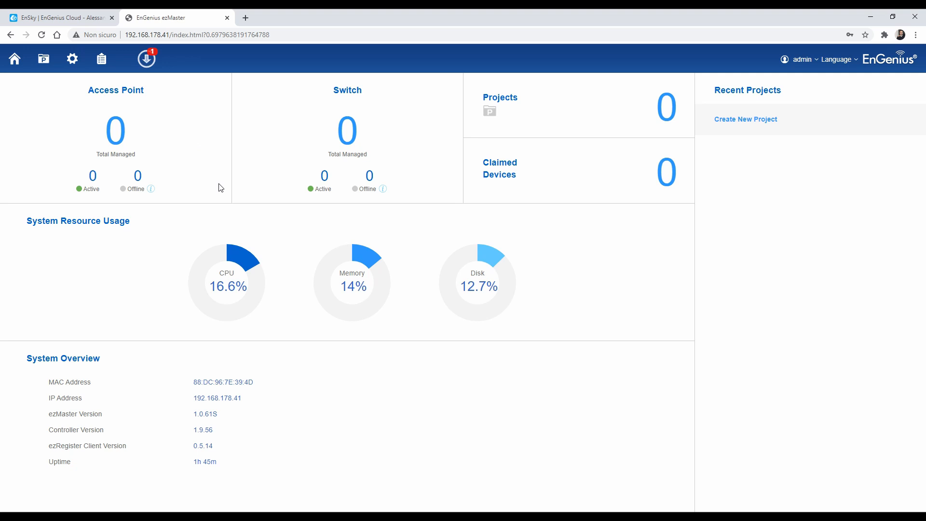
Install the ezMaster update via System > One-click Update and confirm version 1.0.63S
click(147, 59)
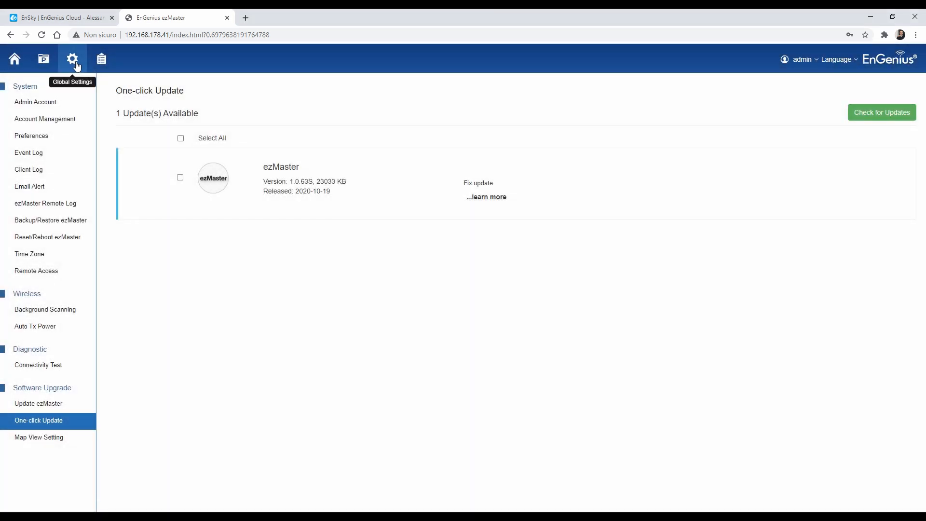
click(15, 58)
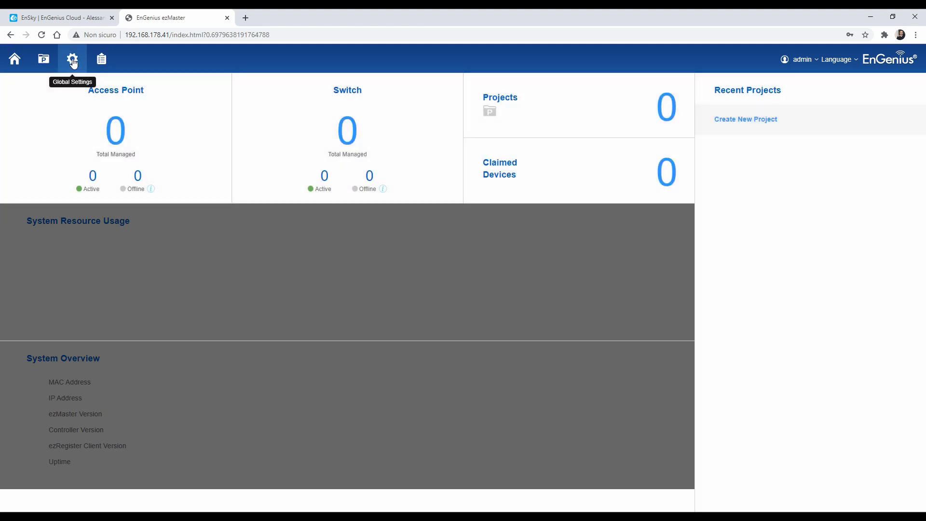
click(73, 62)
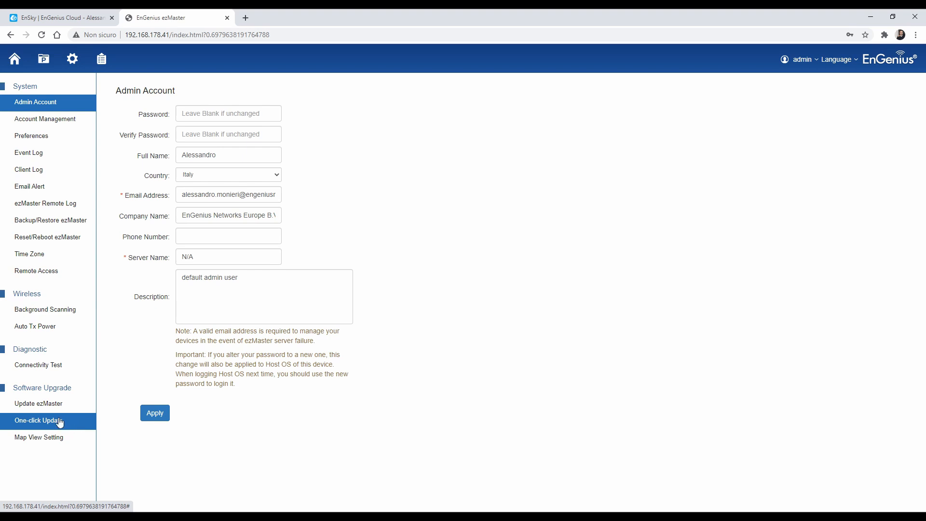
click(77, 423)
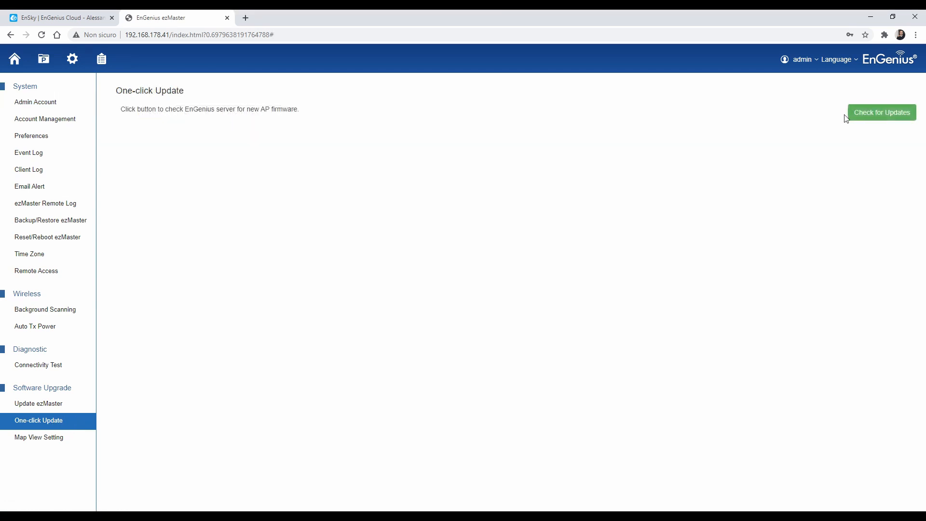
click(865, 118)
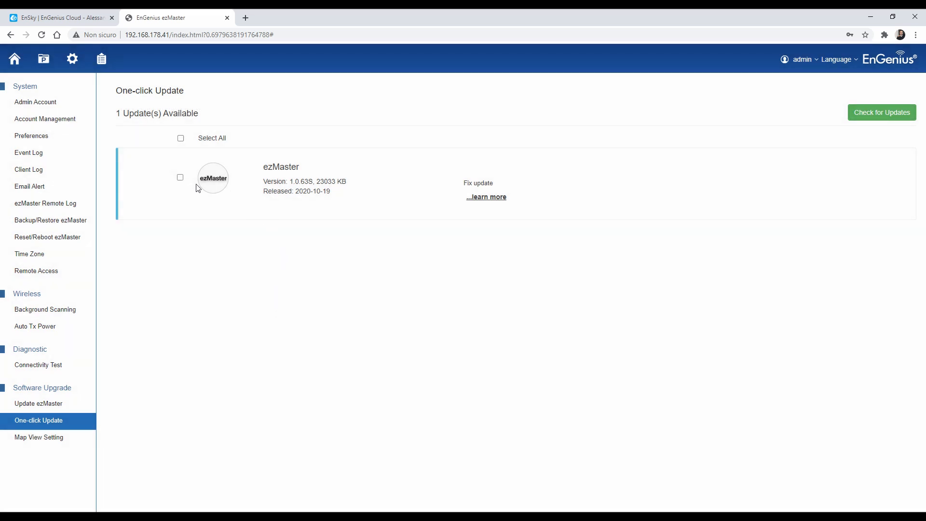
click(180, 177)
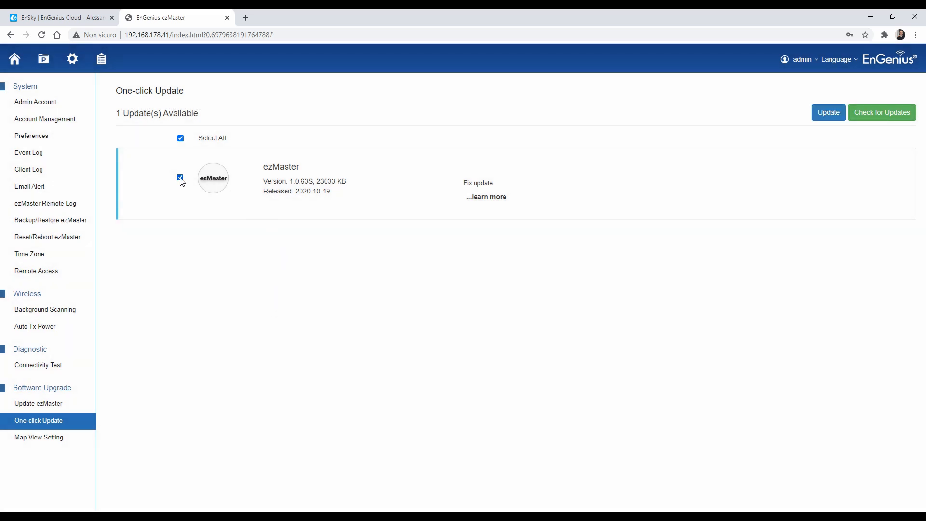
click(824, 115)
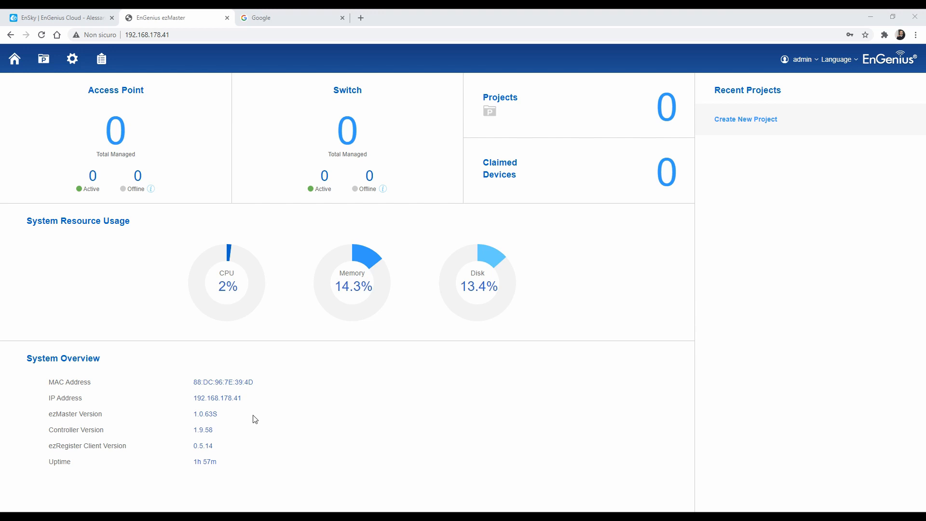
drag(48, 414, 216, 419)
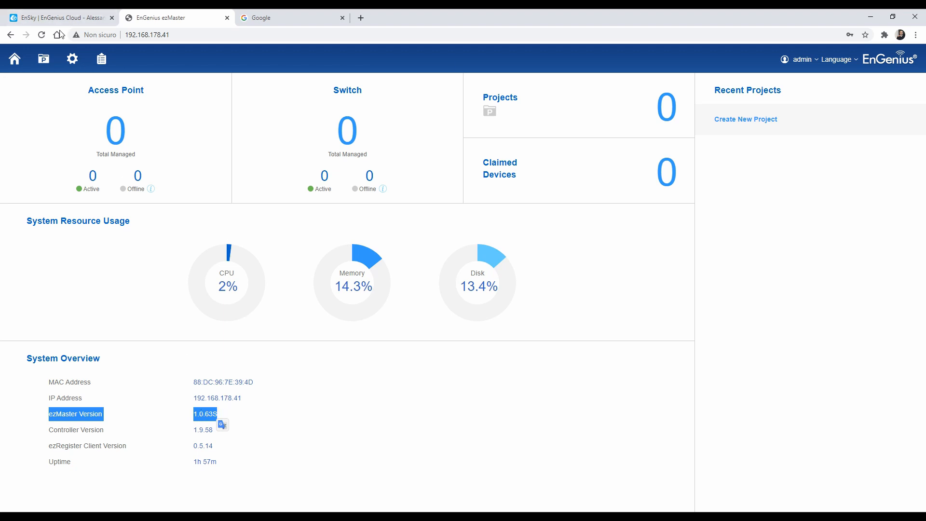
click(52, 14)
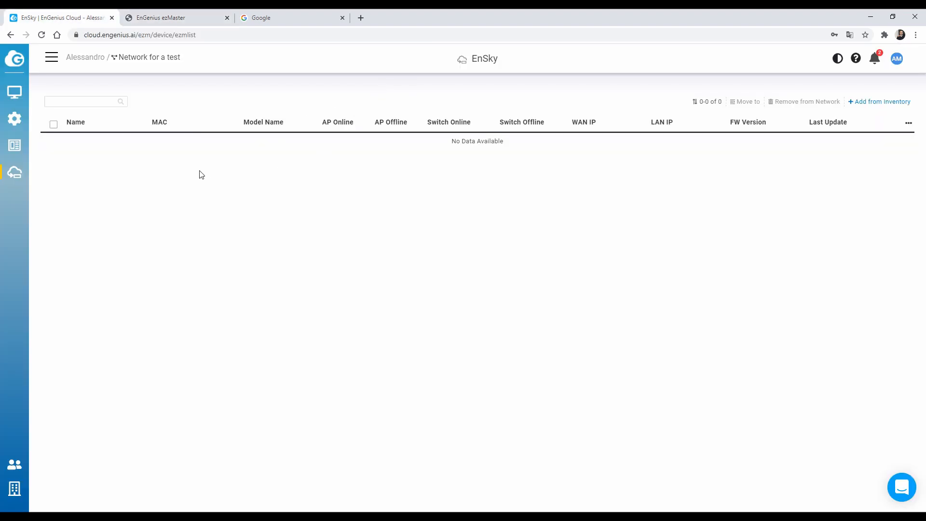
Log in to the SkyKey local UI and copy its serial number from Device Status
key(Return)
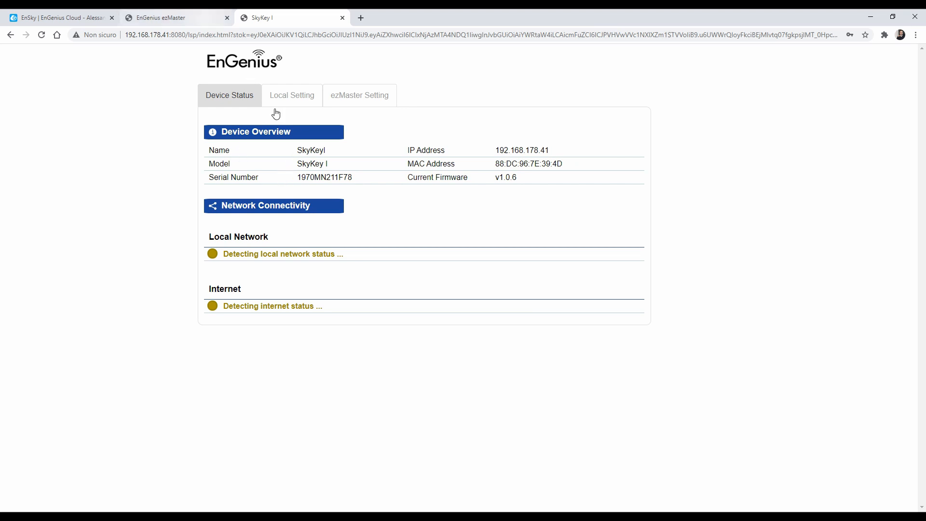
drag(297, 177, 356, 180)
key(ctrl+c)
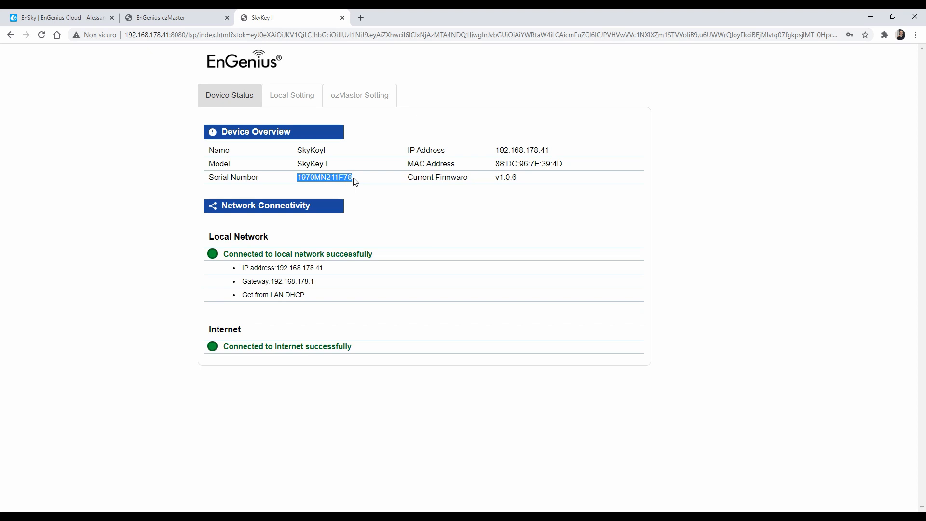
right_click(329, 178)
click(337, 184)
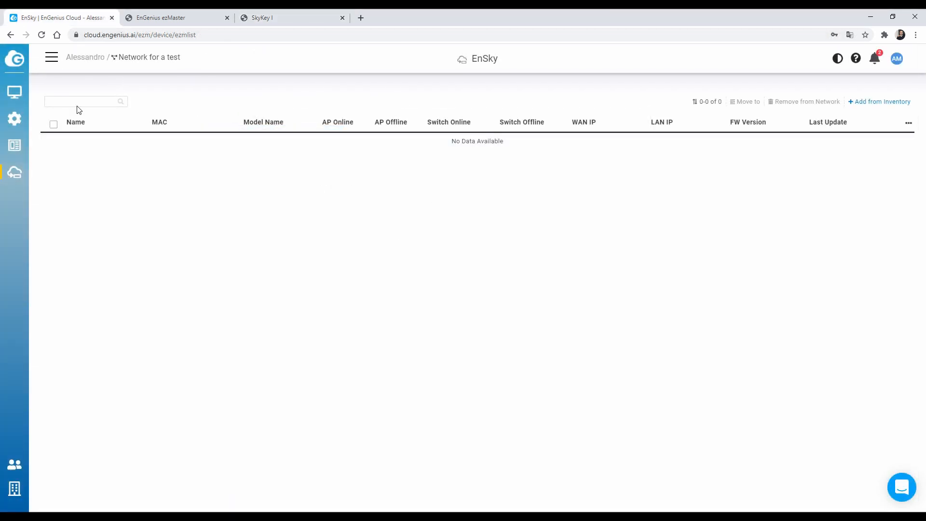
Register the SkyKey by its copied serial number in the Organization Inventory
click(57, 62)
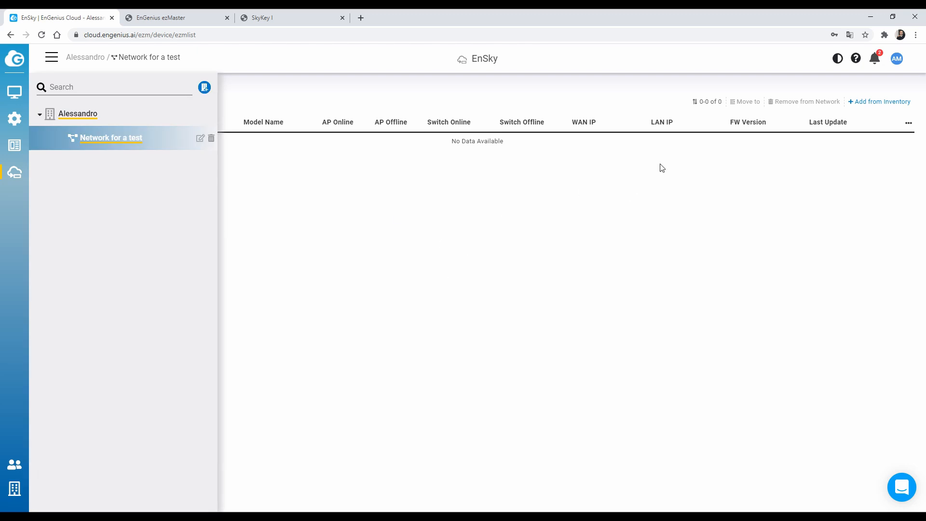
click(15, 488)
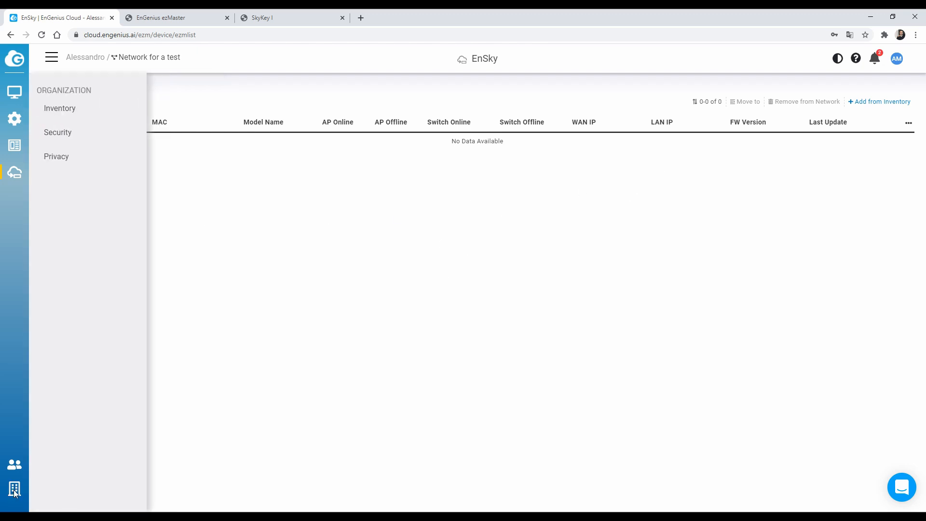
click(83, 109)
click(887, 123)
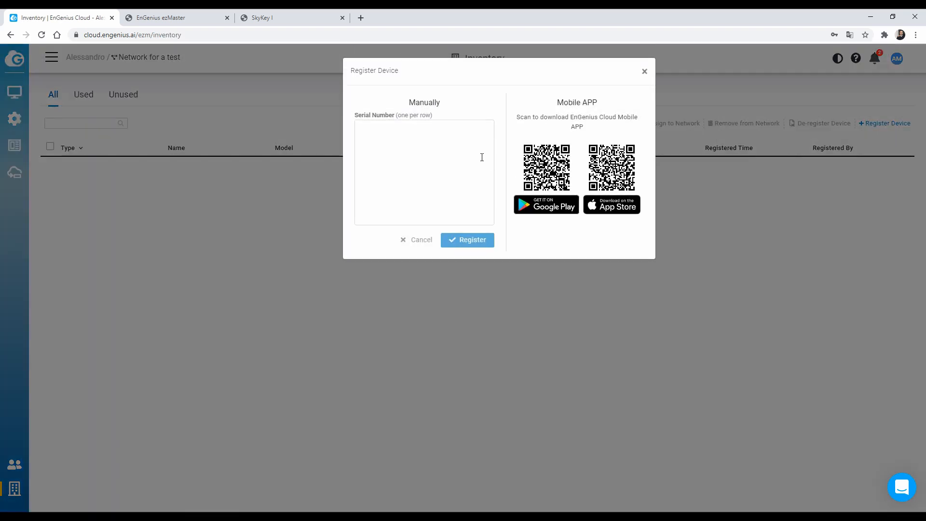
key(ctrl+v)
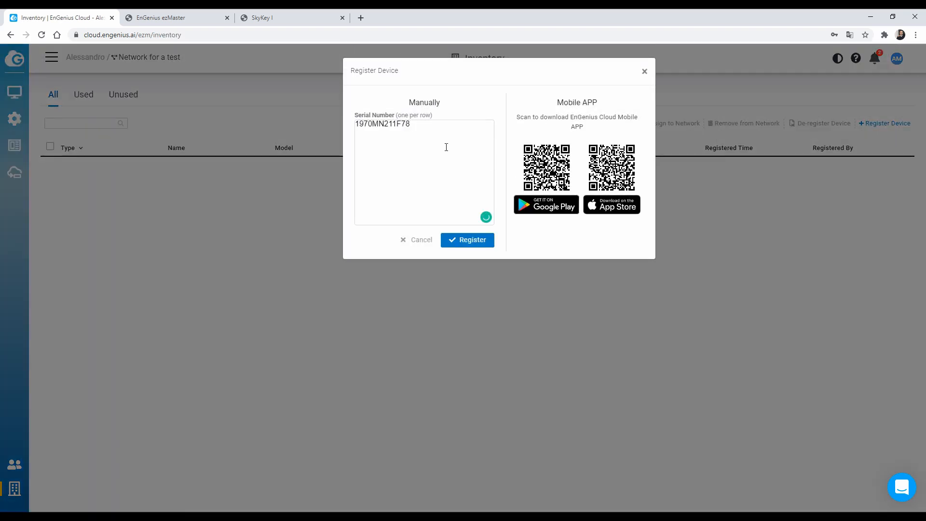
click(467, 240)
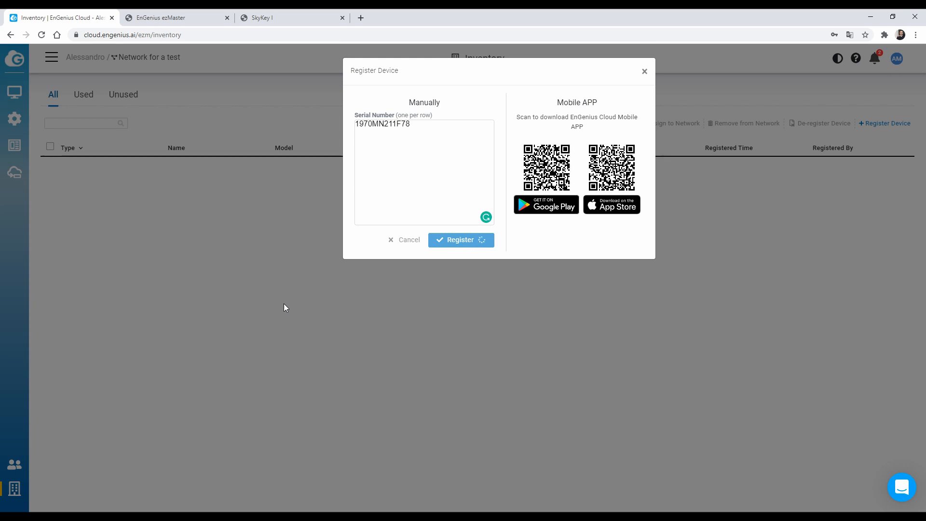
click(612, 178)
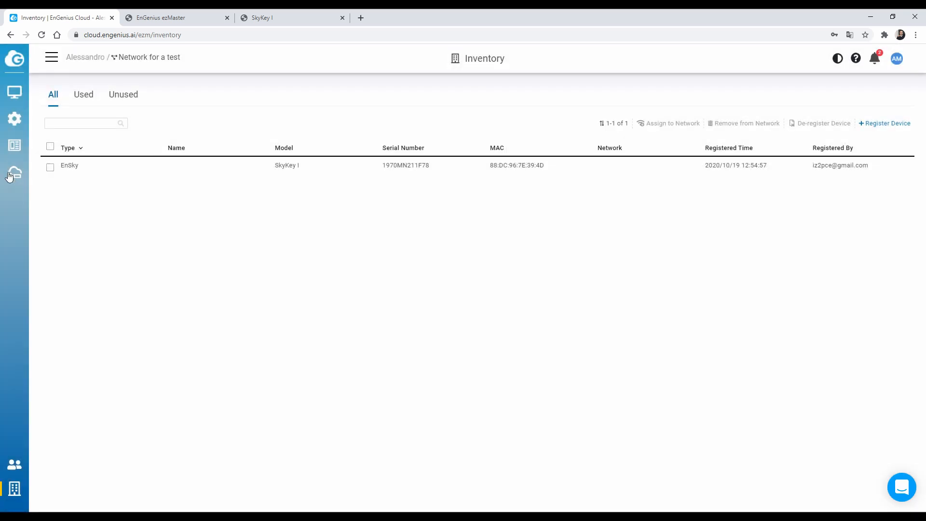
Add SkyKey I from inventory to the EnSky network and connect to it remotely
click(11, 172)
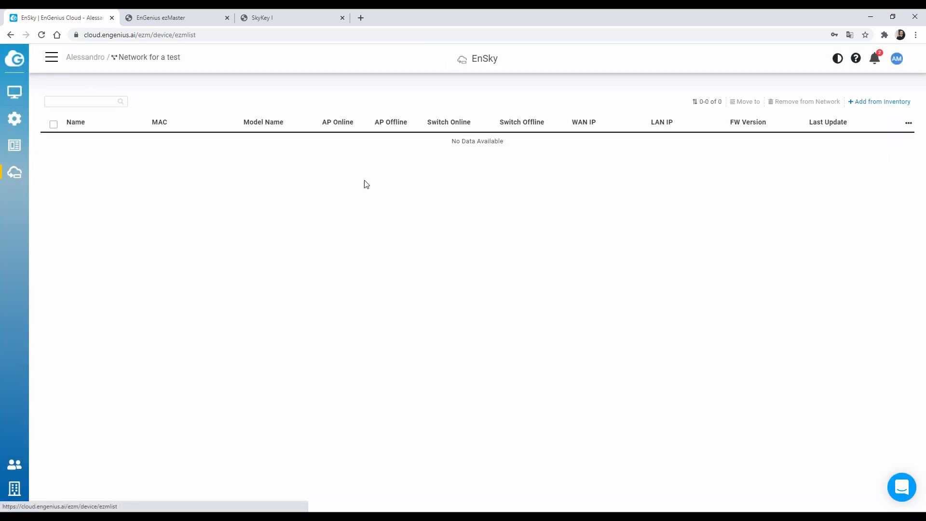
click(884, 103)
click(314, 128)
click(630, 285)
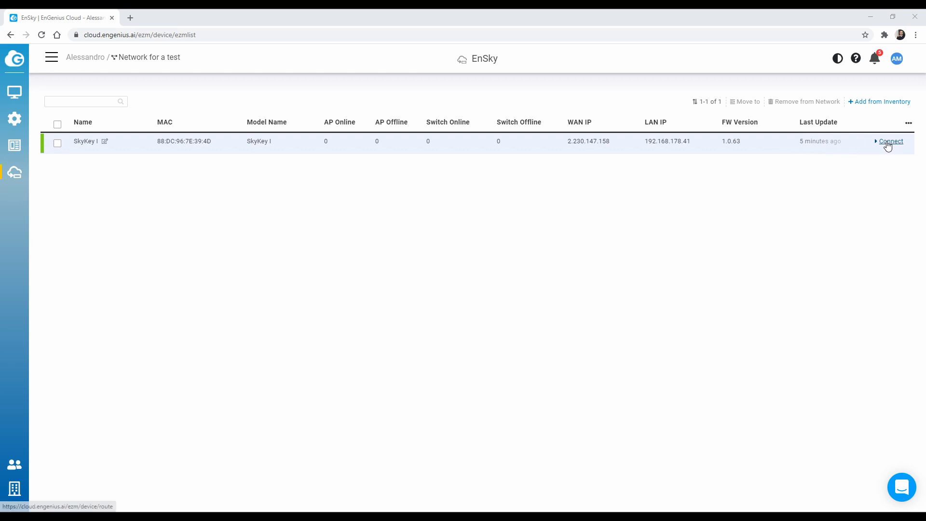
click(888, 145)
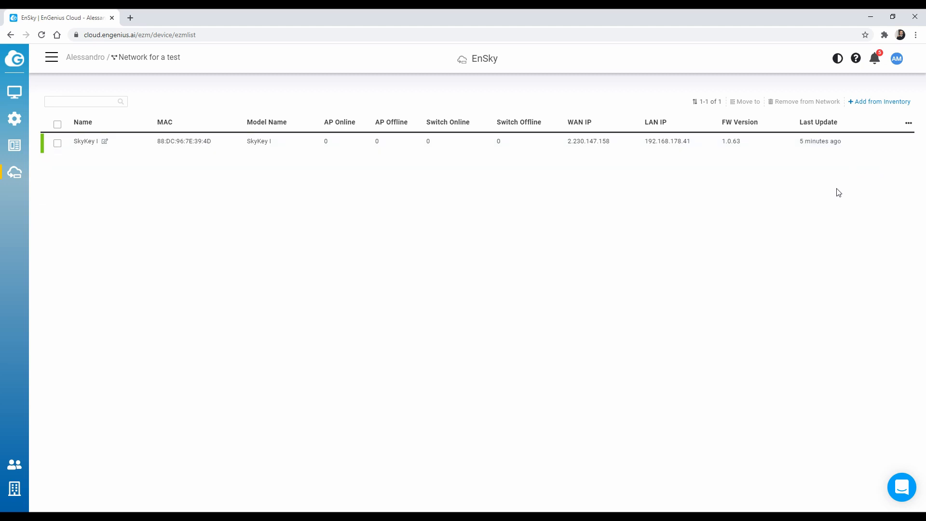
Open the remote ezMaster session, check the empty Projects page, and return to the dashboard
mouse_move(862, 154)
click(880, 146)
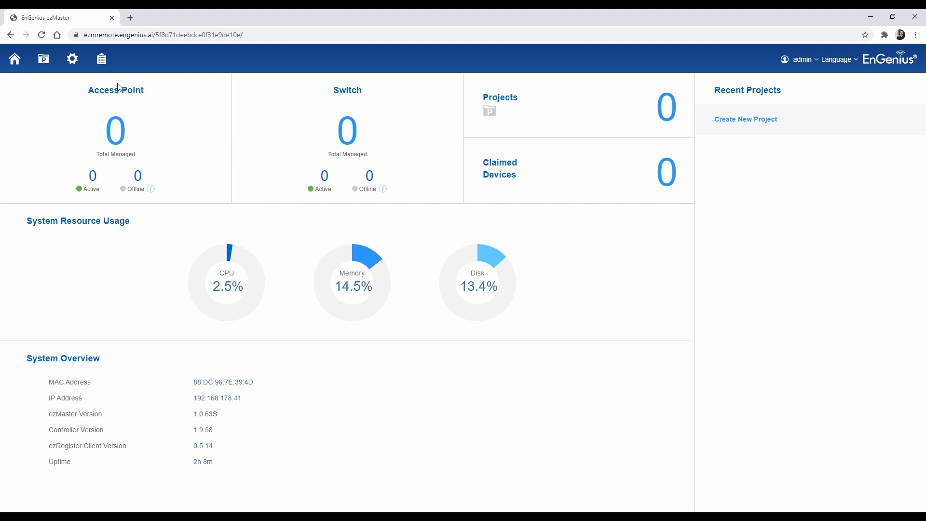
click(43, 59)
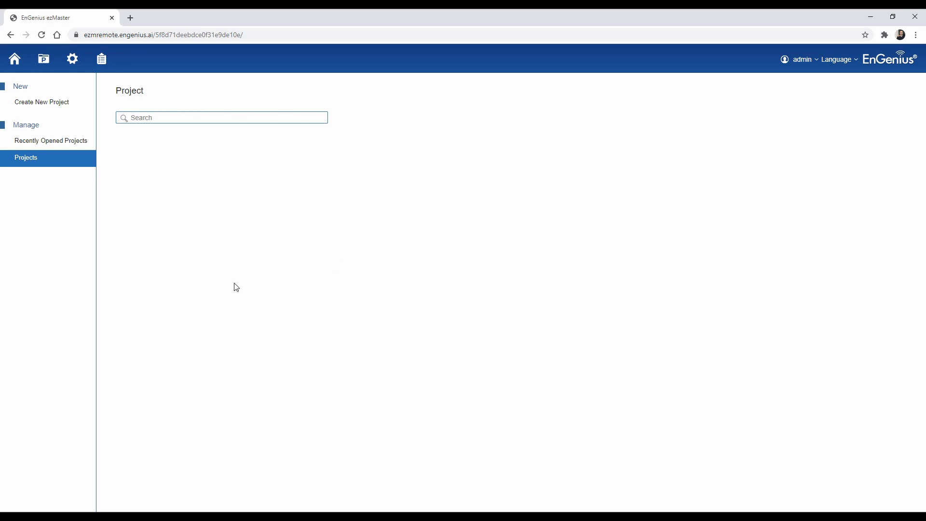
click(14, 60)
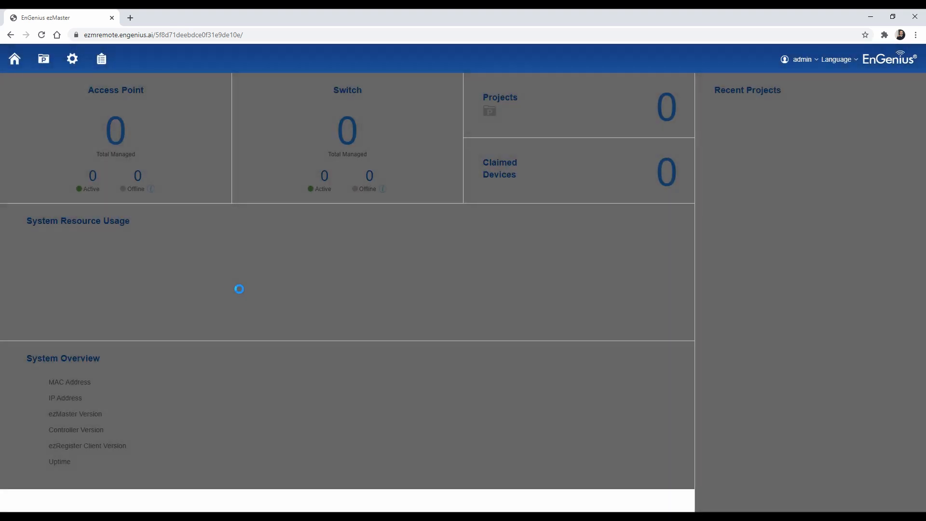